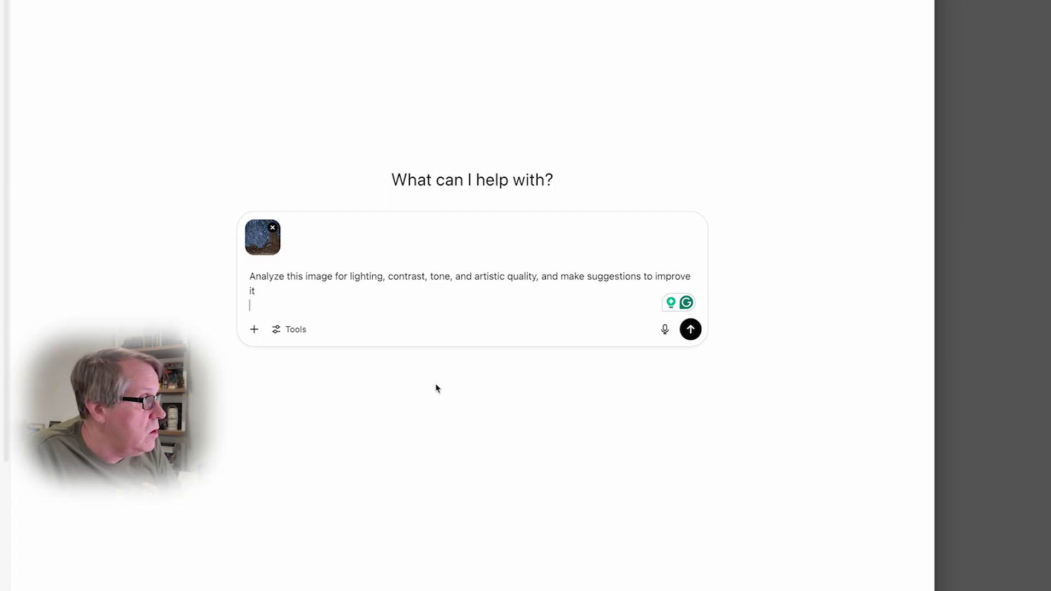
Submit the star-trail ruins photo with the analysis prompt and review the lighting, contrast, tone and artistic quality feedback and improvement suggestions.
{"action": "left_click", "coordinate": [690, 329]}
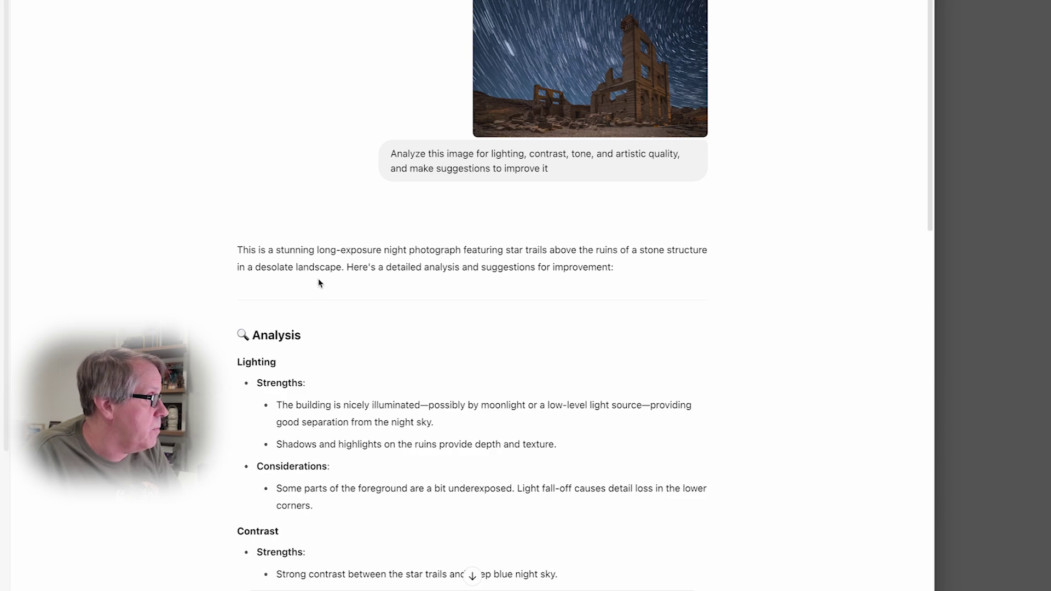
{"action": "scroll", "coordinate": [199, 265], "scroll_direction": "down", "scroll_amount": 6}
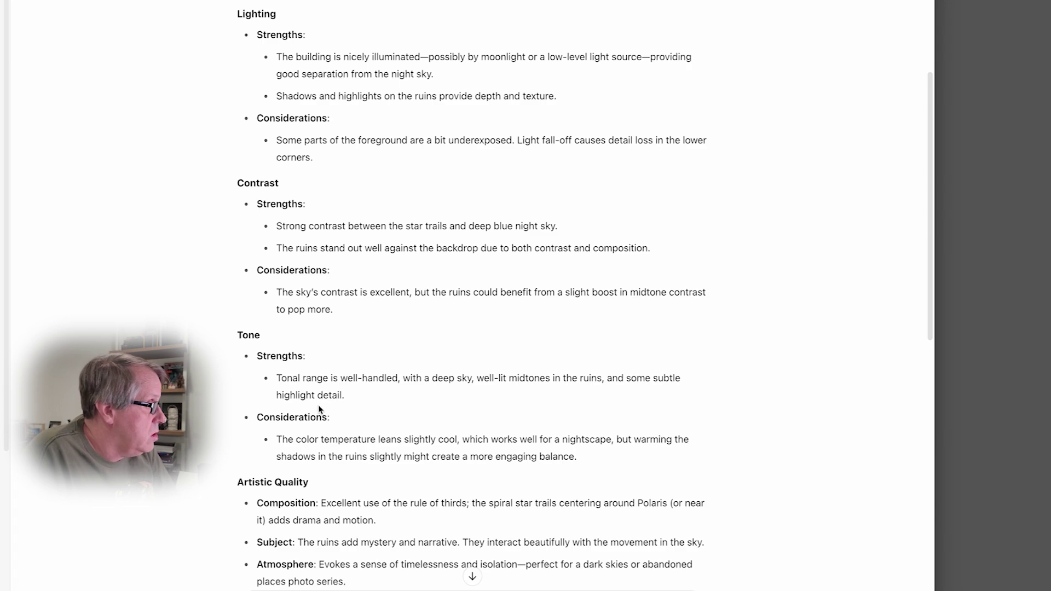
{"action": "scroll", "coordinate": [446, 335], "scroll_direction": "down", "scroll_amount": 3}
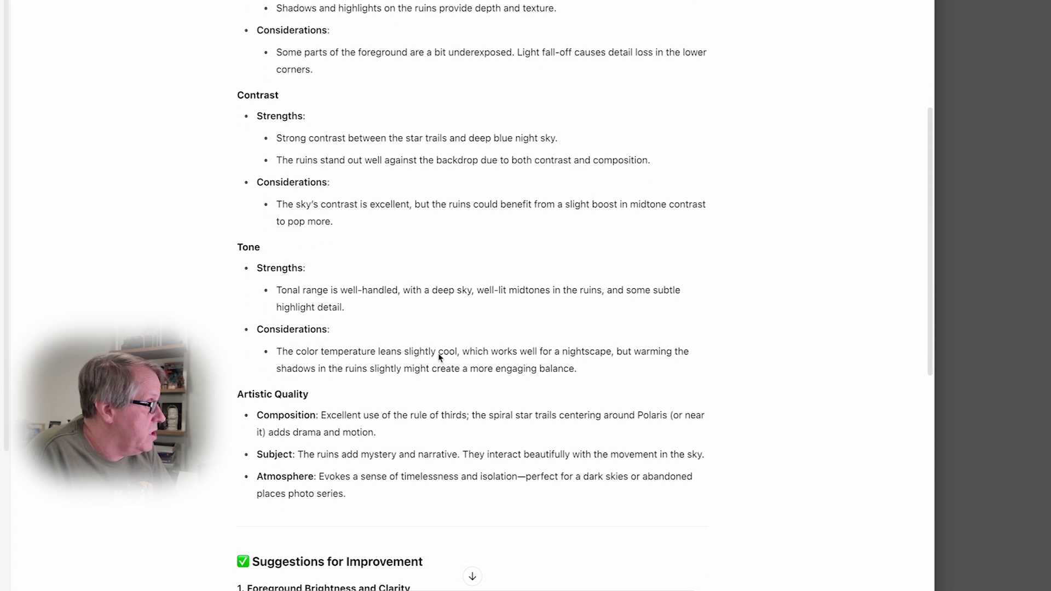
{"action": "scroll", "coordinate": [413, 391], "scroll_direction": "down", "scroll_amount": 12}
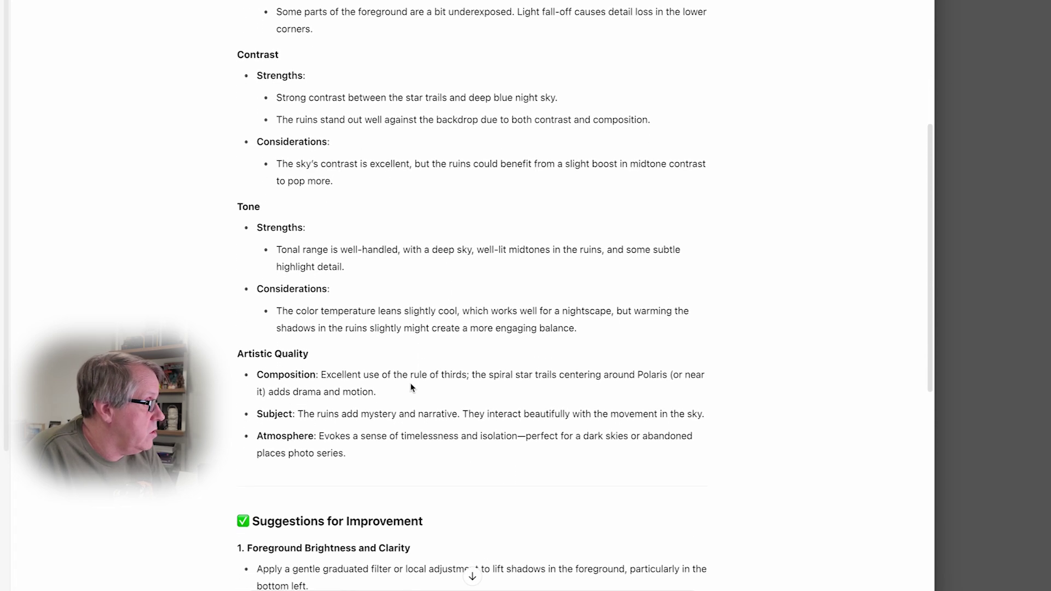
{"action": "scroll", "coordinate": [412, 386], "scroll_direction": "down", "scroll_amount": 2}
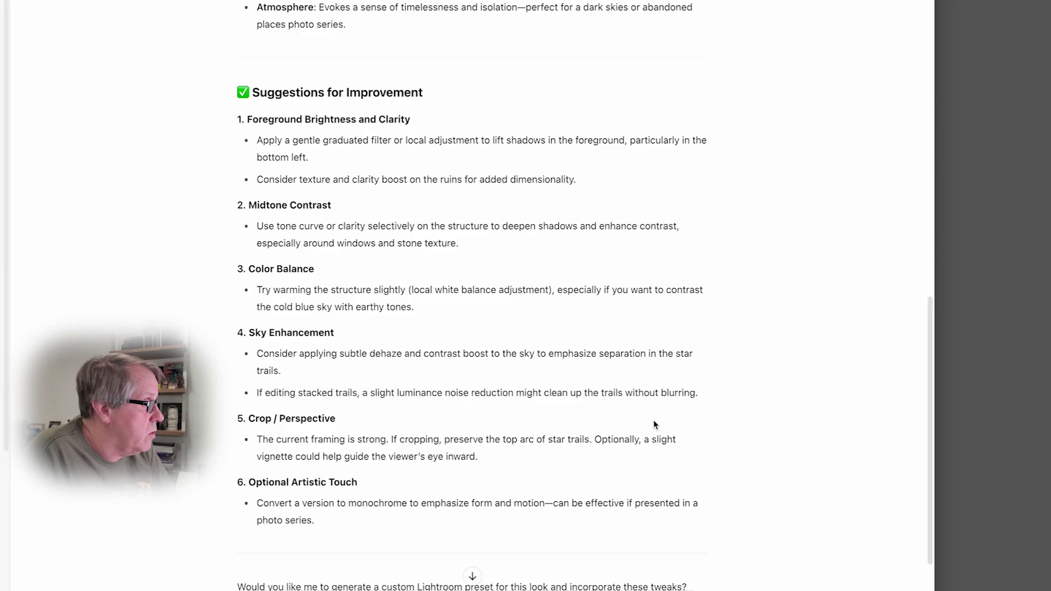
{"action": "scroll", "coordinate": [419, 405], "scroll_direction": "down", "scroll_amount": 1}
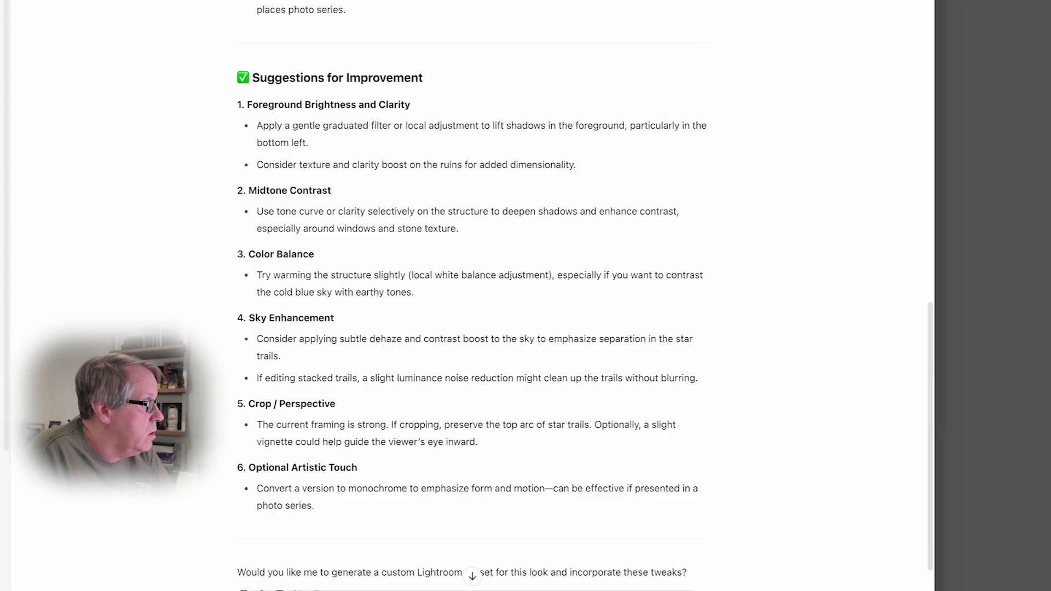
{"action": "scroll", "coordinate": [263, 428], "scroll_direction": "down", "scroll_amount": 3}
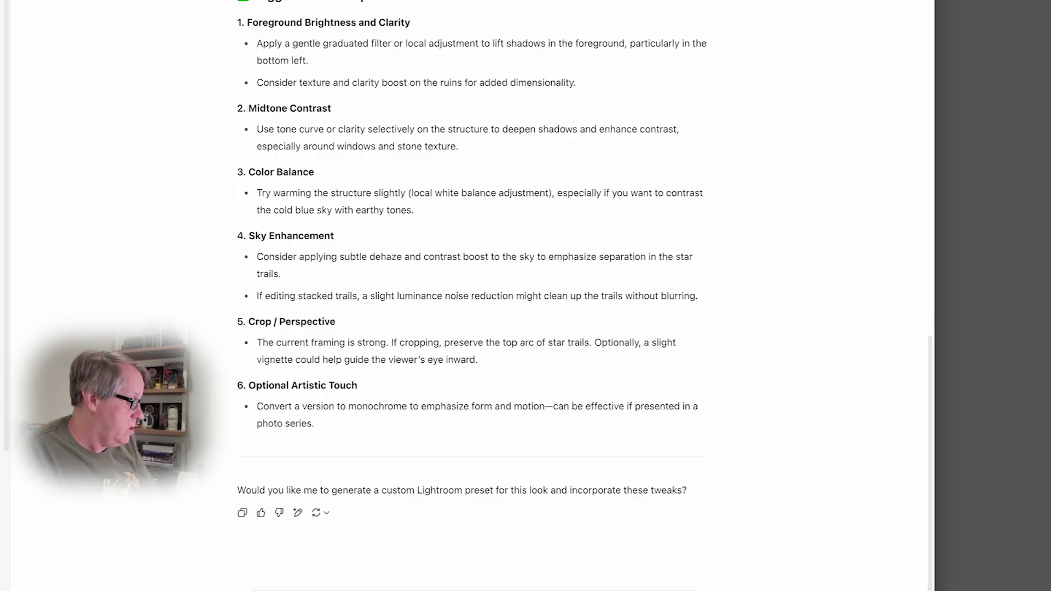
Accept the custom Lightroom preset offer with "yes" and save StarTrails_Ruins_Enhancement.xmp to the Desktop.
{"action": "type", "text": "yes"}
{"action": "key", "text": "Return"}
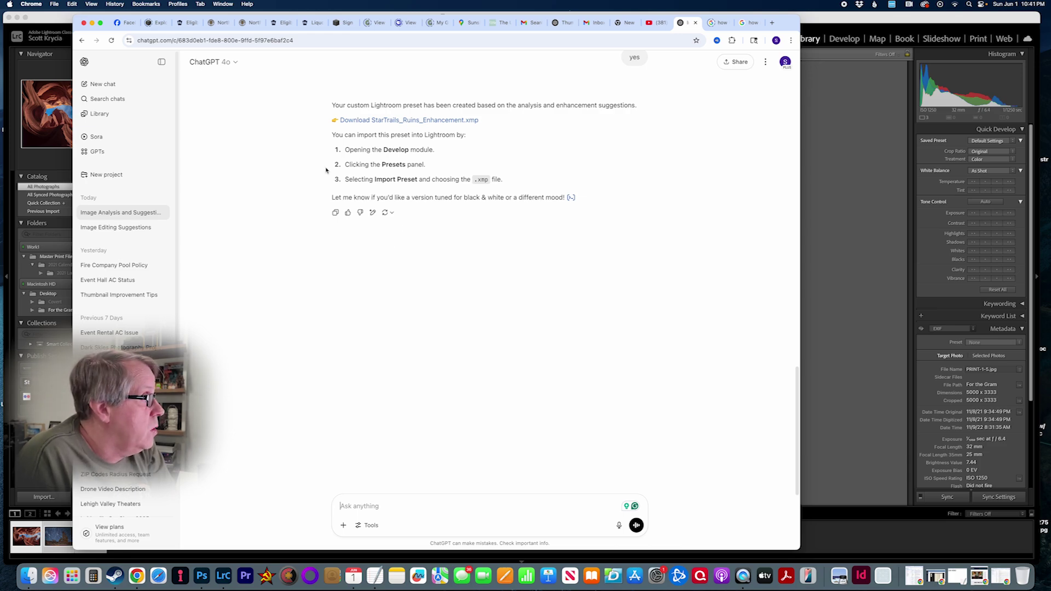
{"action": "left_click", "coordinate": [429, 121]}
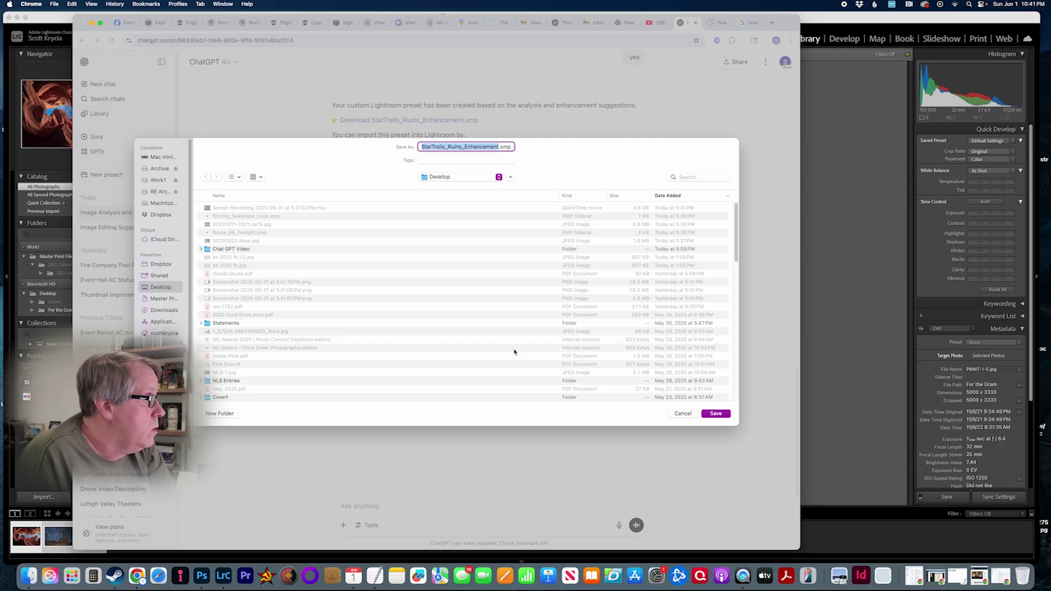
{"action": "left_click", "coordinate": [718, 418]}
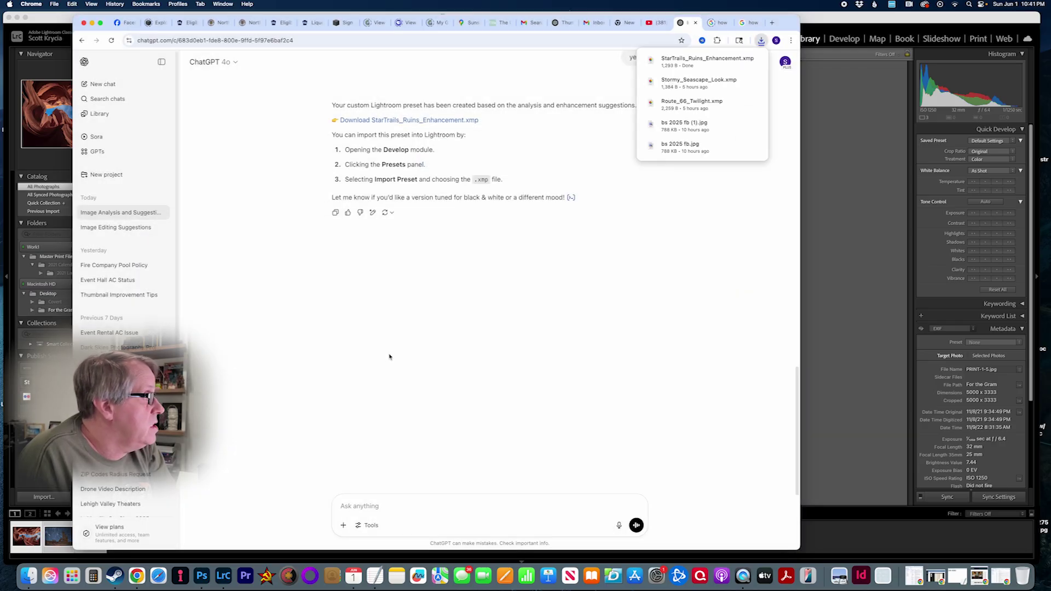
Switch to Lightroom Classic and create a virtual copy of the star-trail ruins photo.
{"action": "left_click", "coordinate": [839, 295]}
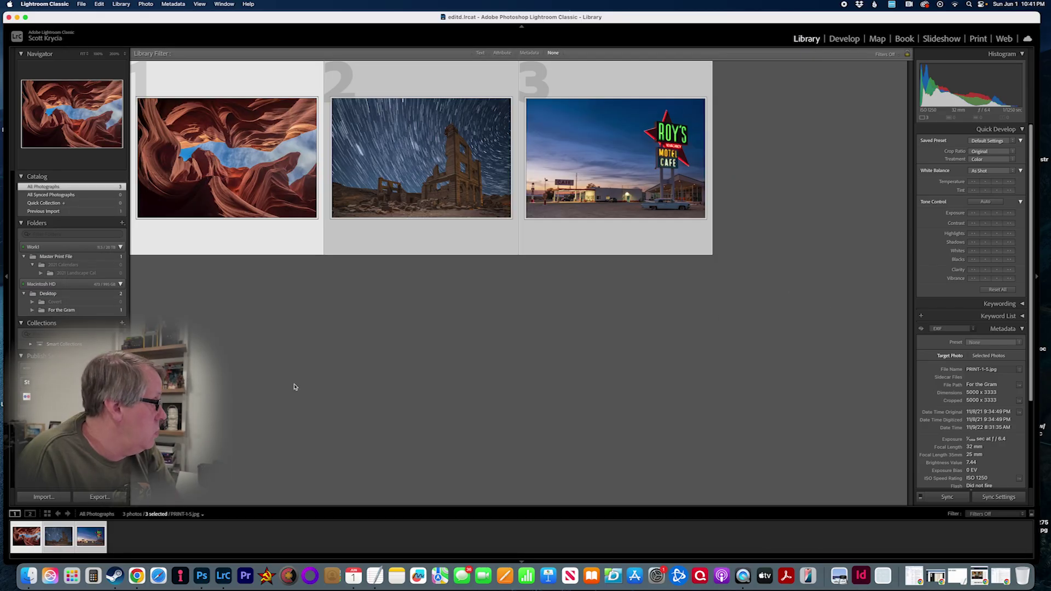
{"action": "left_click", "coordinate": [259, 414]}
{"action": "left_click", "coordinate": [59, 541]}
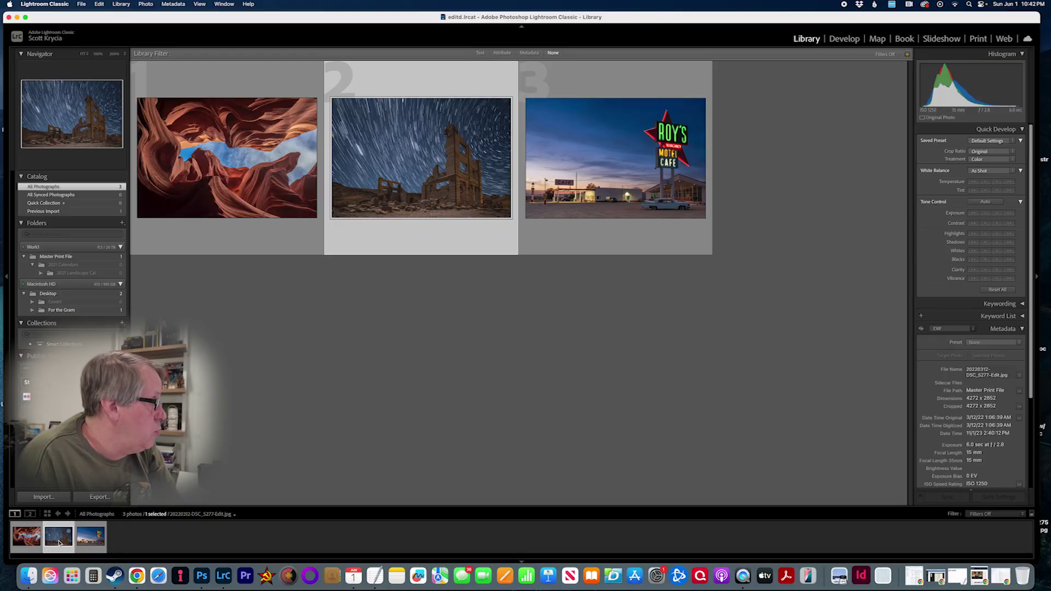
{"action": "right_click", "coordinate": [59, 541]}
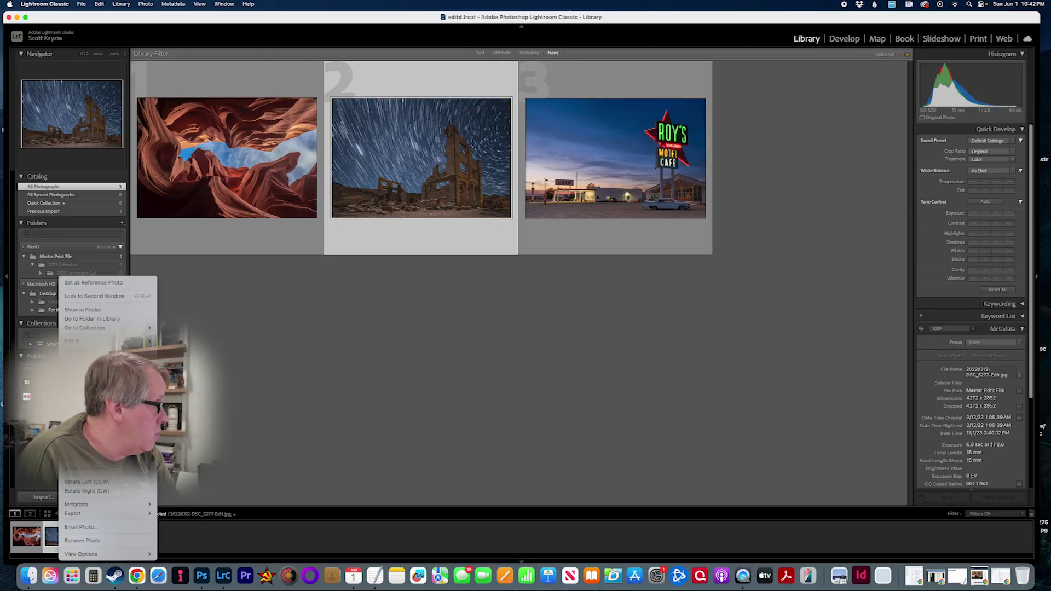
{"action": "left_click", "coordinate": [87, 459]}
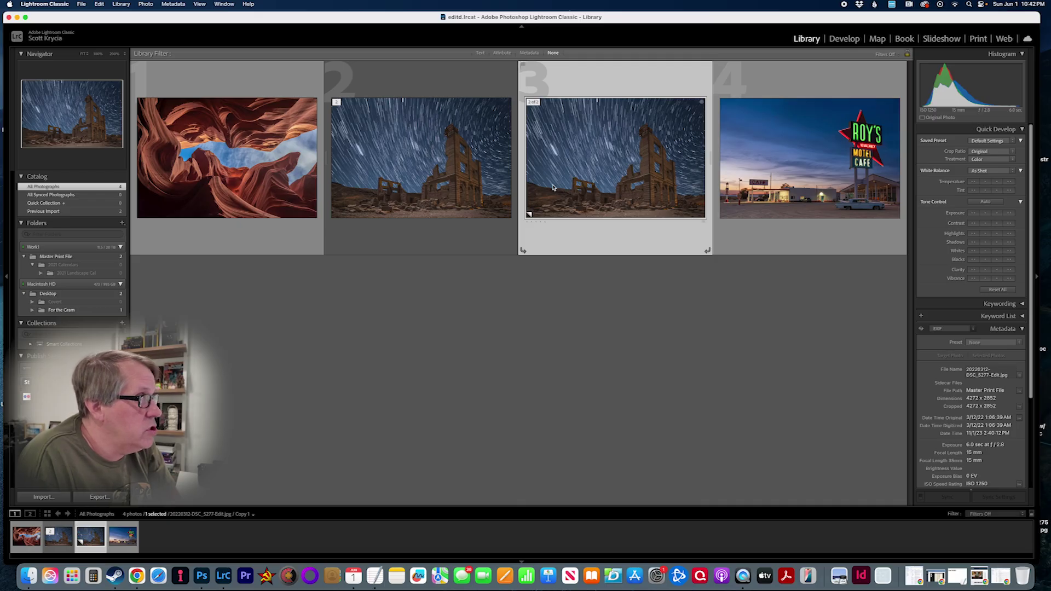
Import the StarTrails_Ruins_Enhancement.xmp preset from the Desktop.
{"action": "left_click", "coordinate": [81, 3]}
{"action": "left_click", "coordinate": [109, 125]}
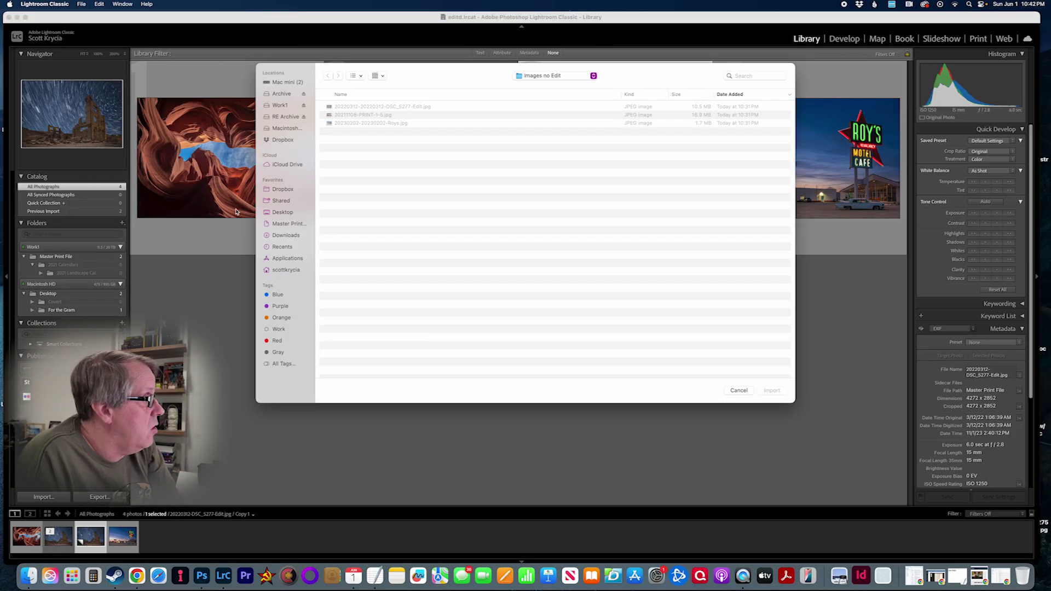
{"action": "left_click", "coordinate": [283, 213]}
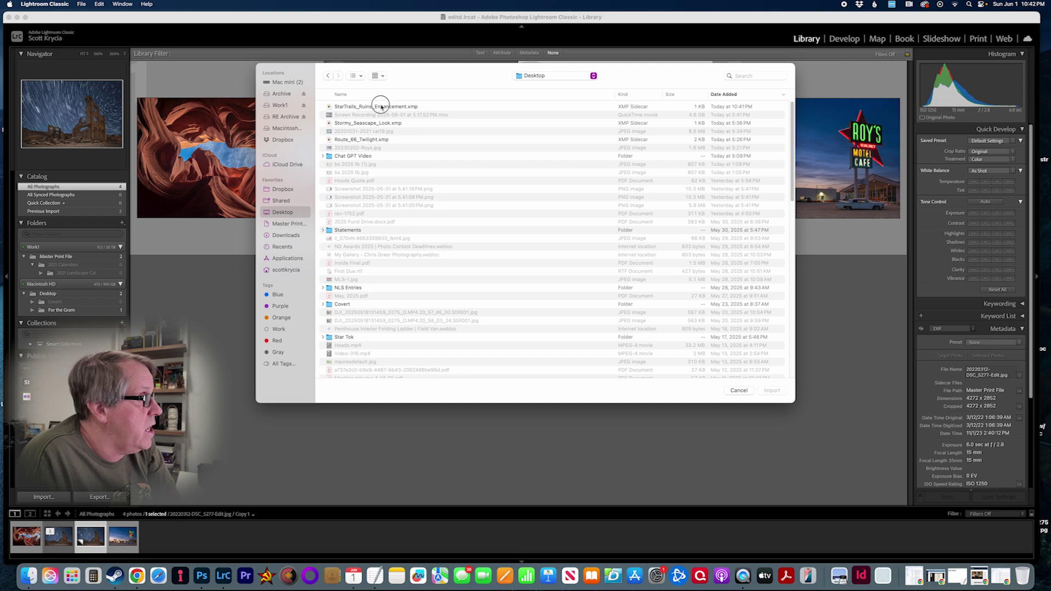
{"action": "left_click", "coordinate": [372, 107]}
{"action": "left_click", "coordinate": [767, 393]}
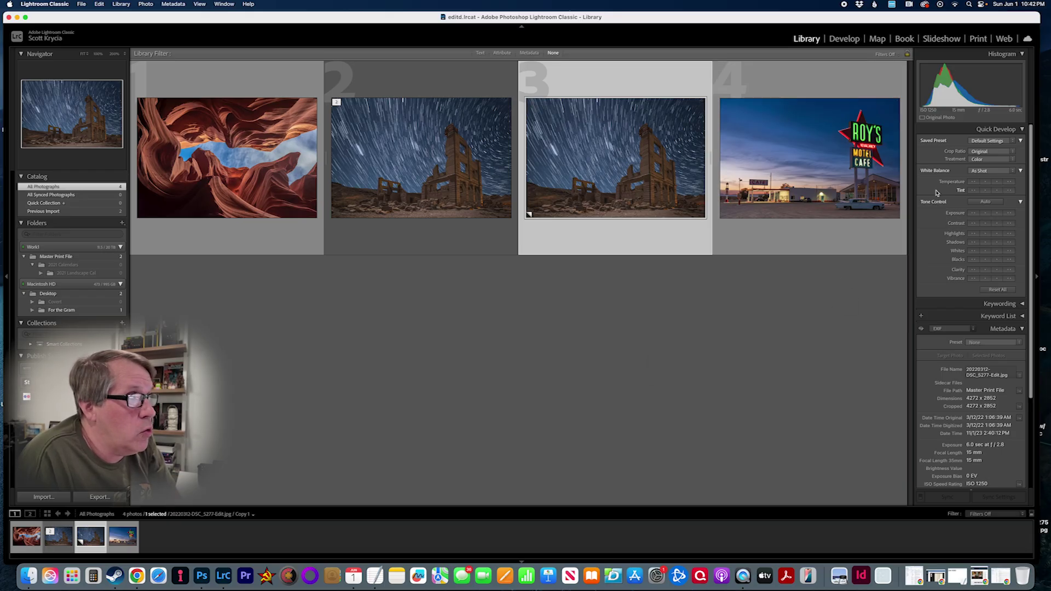
Apply the StarTrails_Ruins_Enhancement user preset to the virtual copy of the ruins photo and switch to the Compare view.
{"action": "left_click", "coordinate": [1014, 144]}
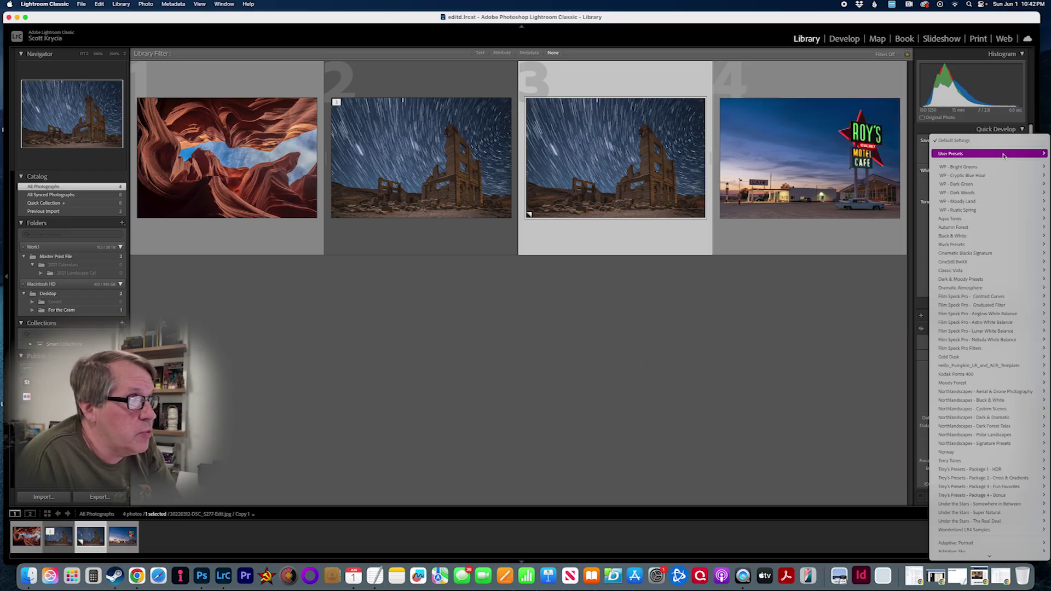
{"action": "mouse_move", "coordinate": [964, 153]}
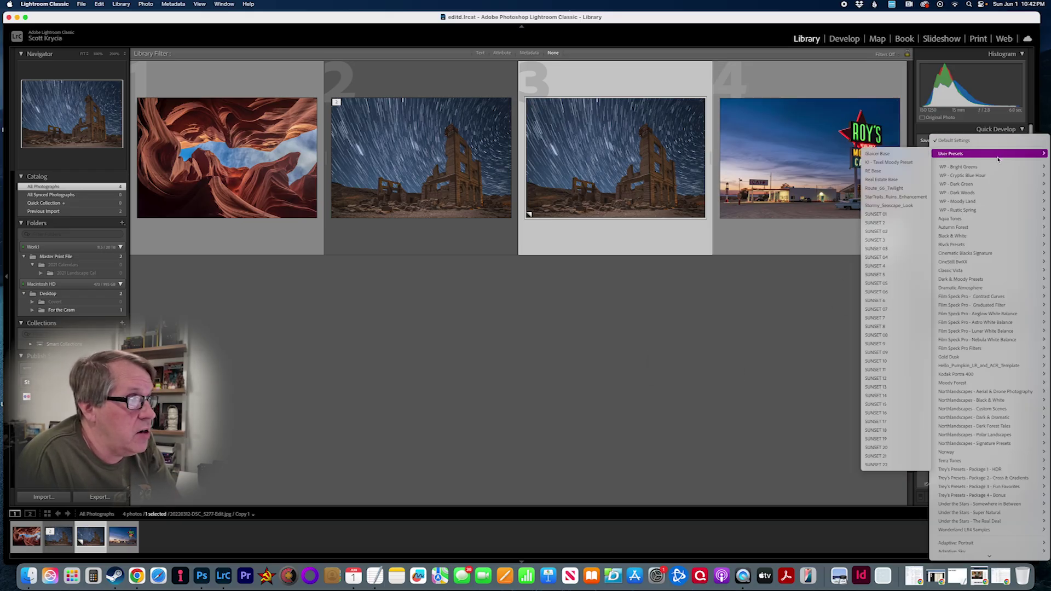
{"action": "left_click", "coordinate": [889, 199]}
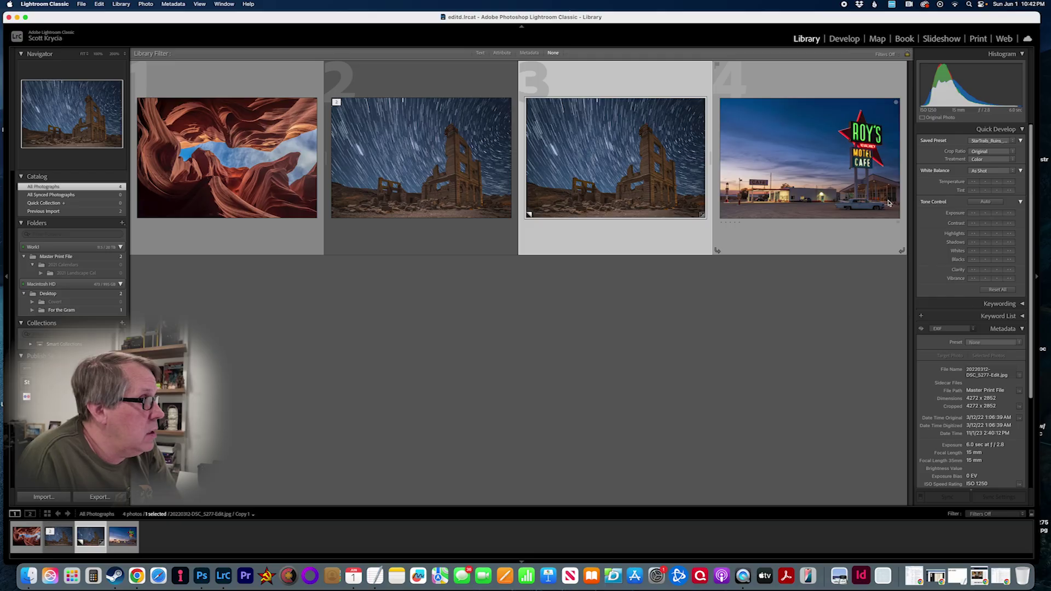
{"action": "key", "text": "c"}
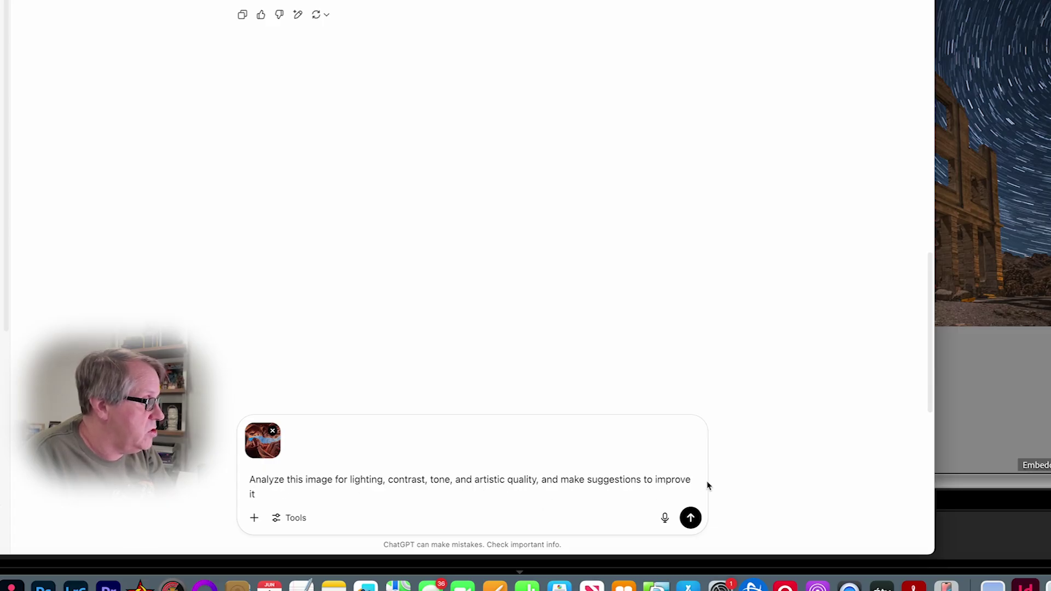
In ChatGPT, submit the slot canyon photo with the analysis prompt and review the image analysis and improvement suggestions.
{"action": "left_click", "coordinate": [691, 519]}
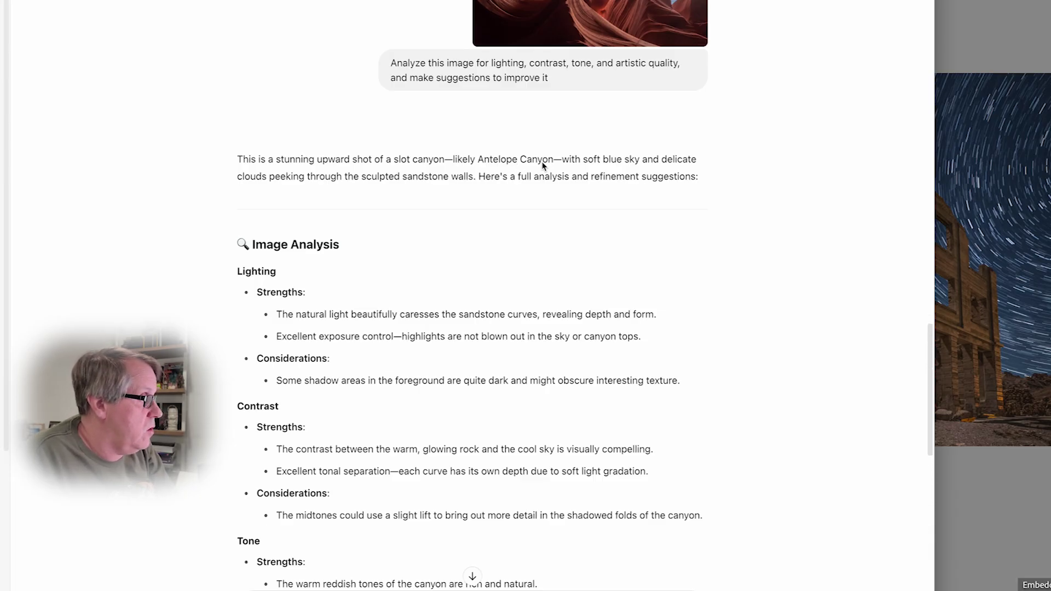
{"action": "scroll", "coordinate": [432, 245], "scroll_direction": "down", "scroll_amount": 3}
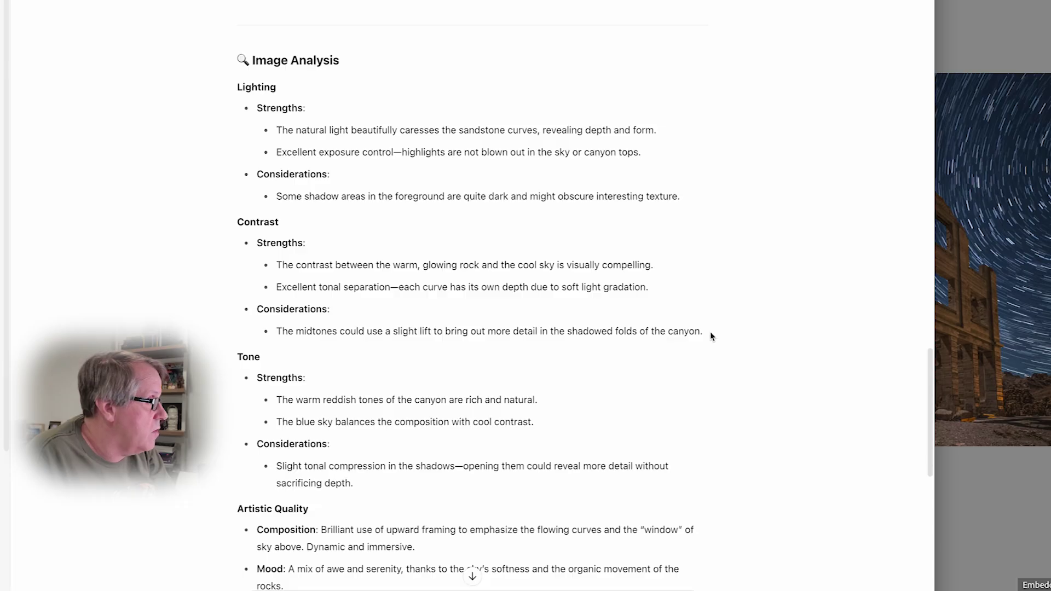
{"action": "scroll", "coordinate": [169, 305], "scroll_direction": "down", "scroll_amount": 1}
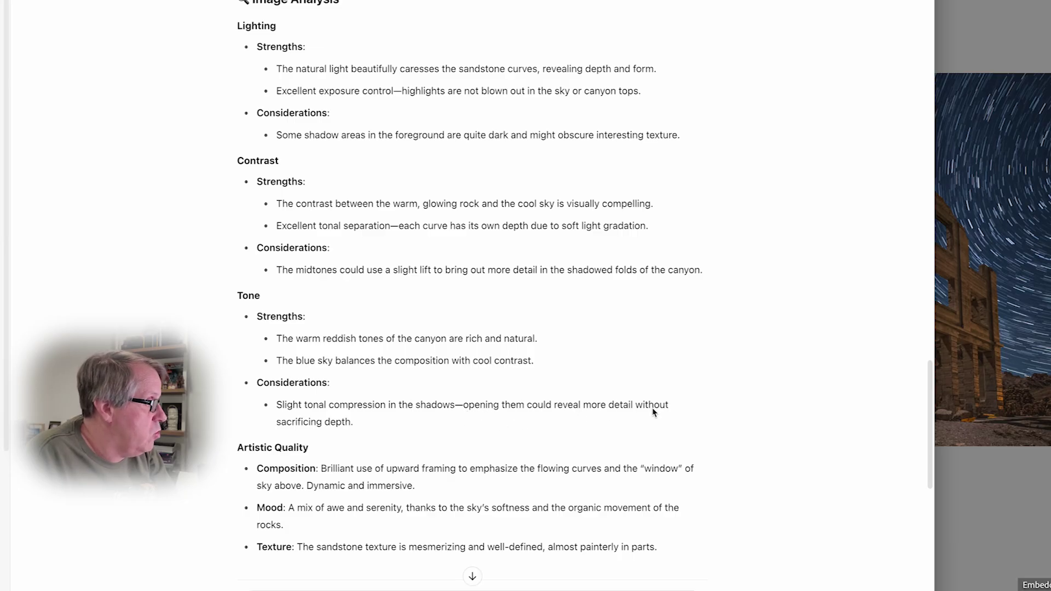
{"action": "scroll", "coordinate": [432, 409], "scroll_direction": "down", "scroll_amount": 3}
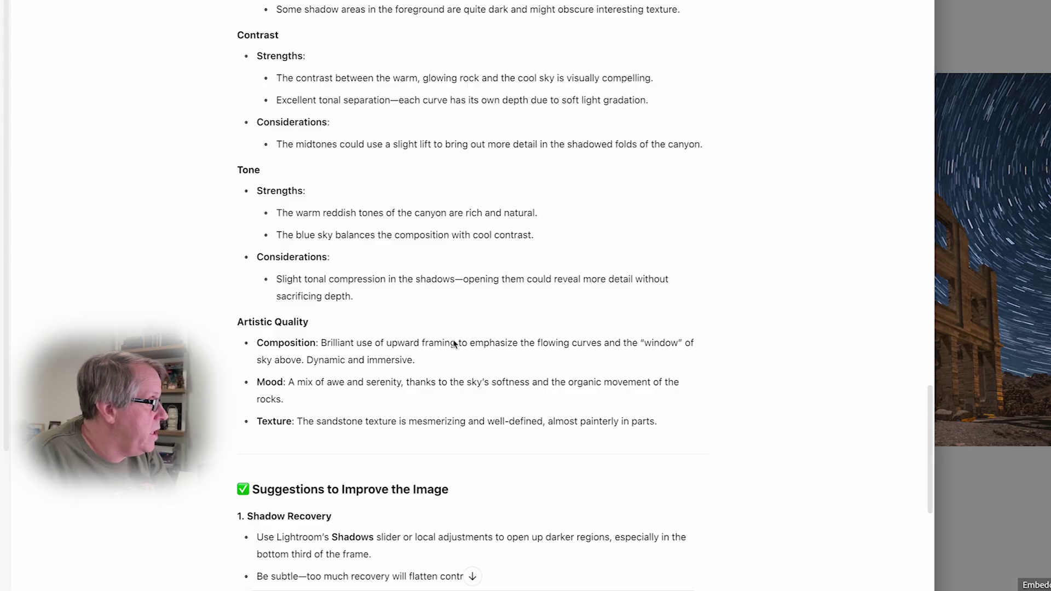
{"action": "scroll", "coordinate": [232, 378], "scroll_direction": "down", "scroll_amount": 7}
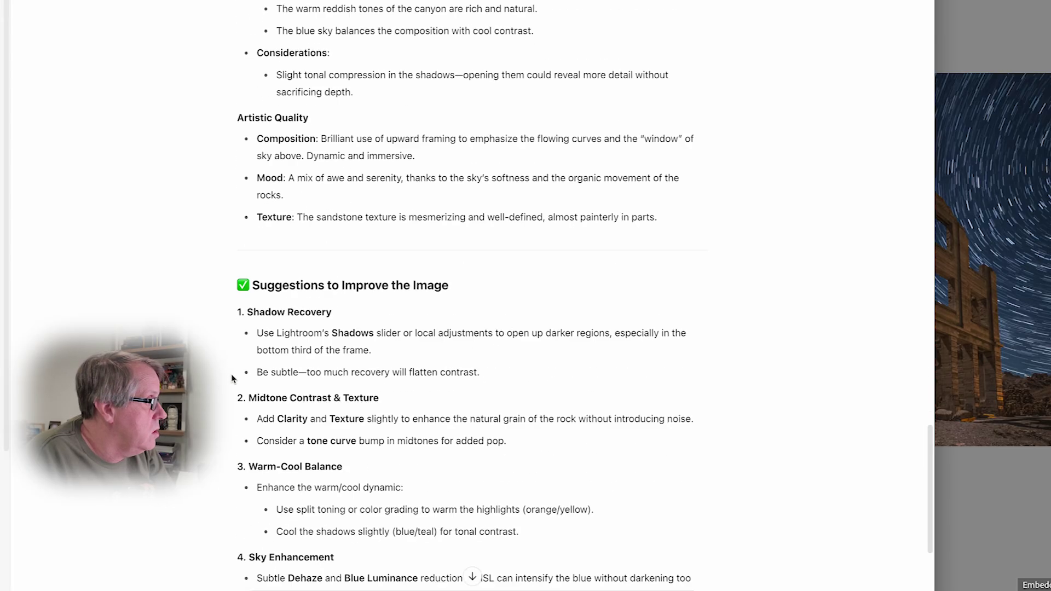
{"action": "scroll", "coordinate": [465, 296], "scroll_direction": "down", "scroll_amount": 1}
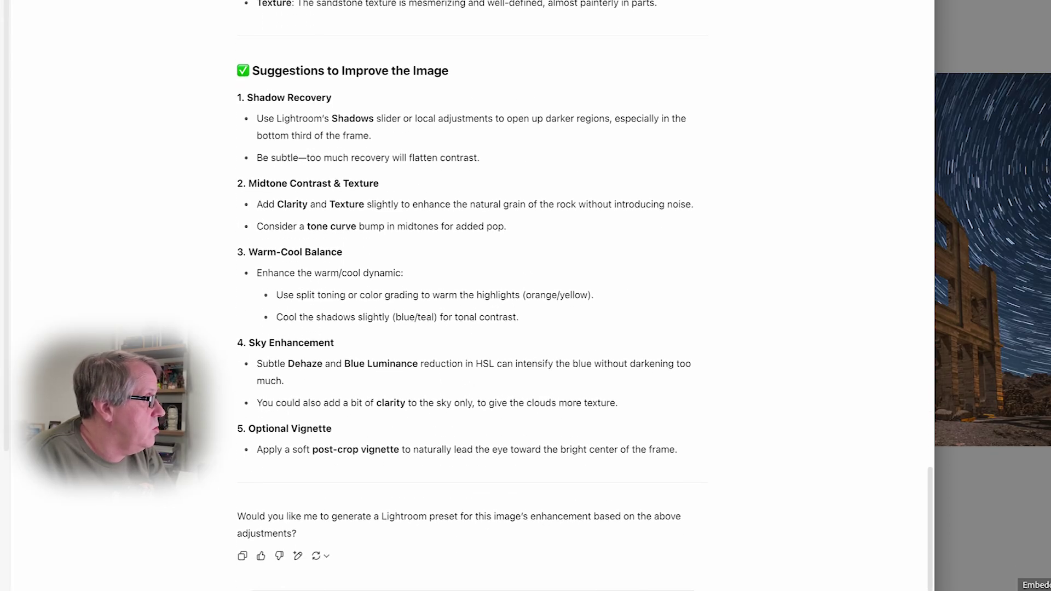
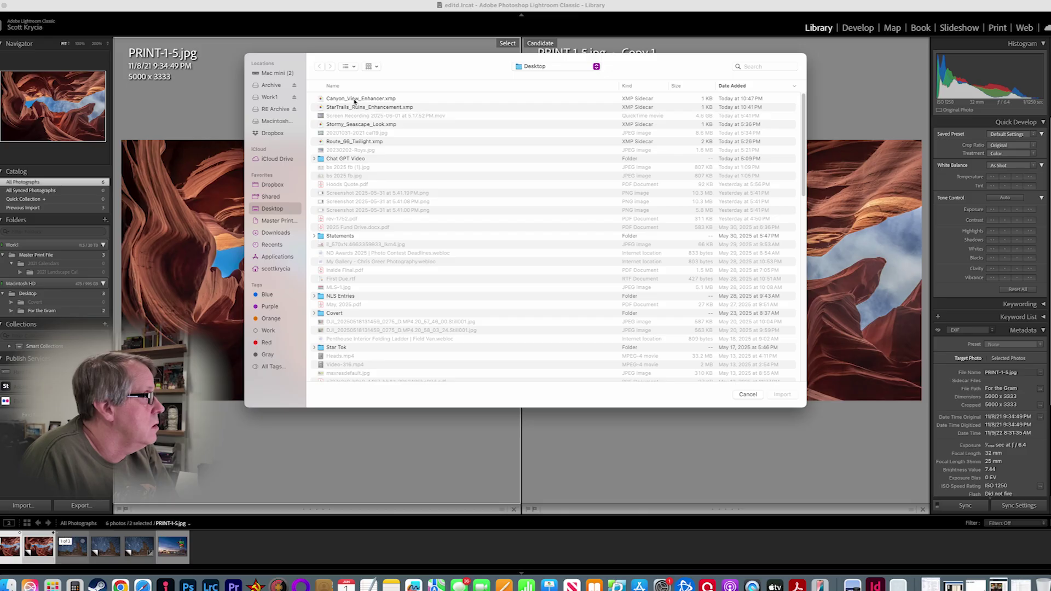
In Lightroom Classic, import the Canyon_View_Enhancer.xmp preset from the Desktop and open the saved presets for Copy 1 of the canyon photo.
{"action": "left_click", "coordinate": [354, 99]}
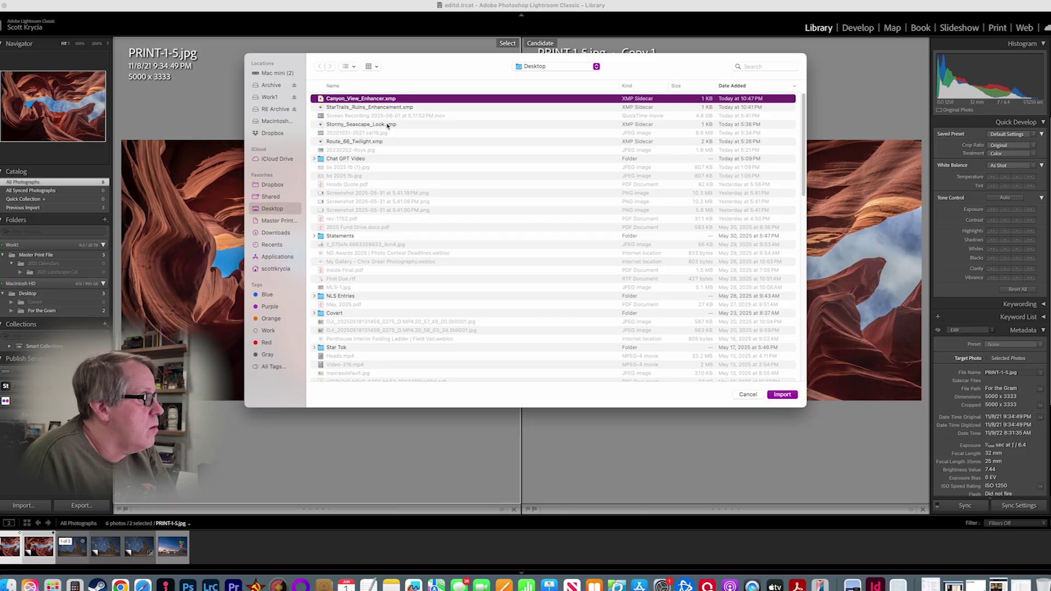
{"action": "left_click", "coordinate": [782, 394]}
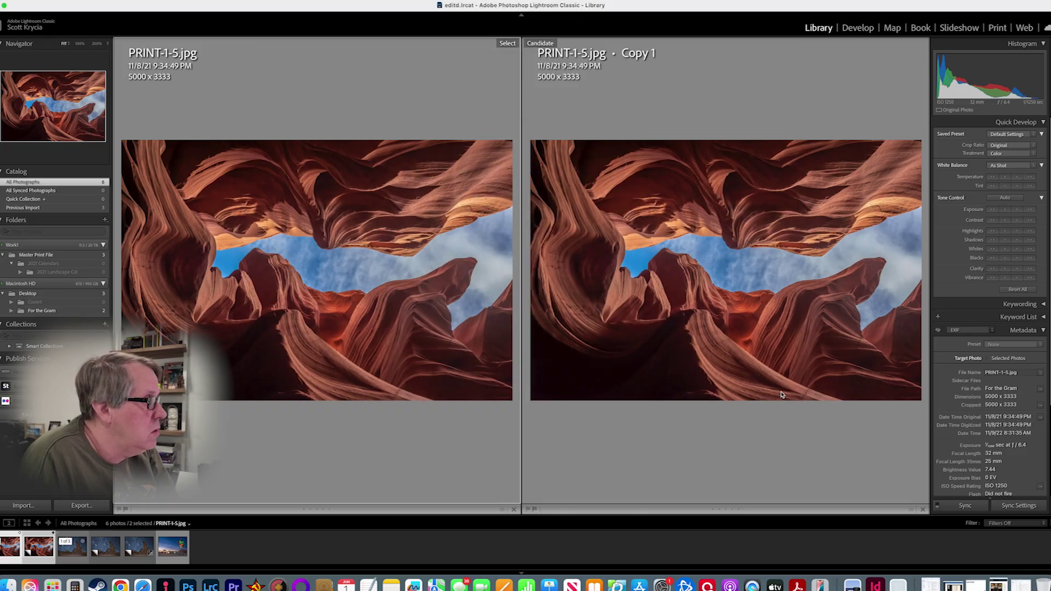
{"action": "left_click", "coordinate": [737, 273]}
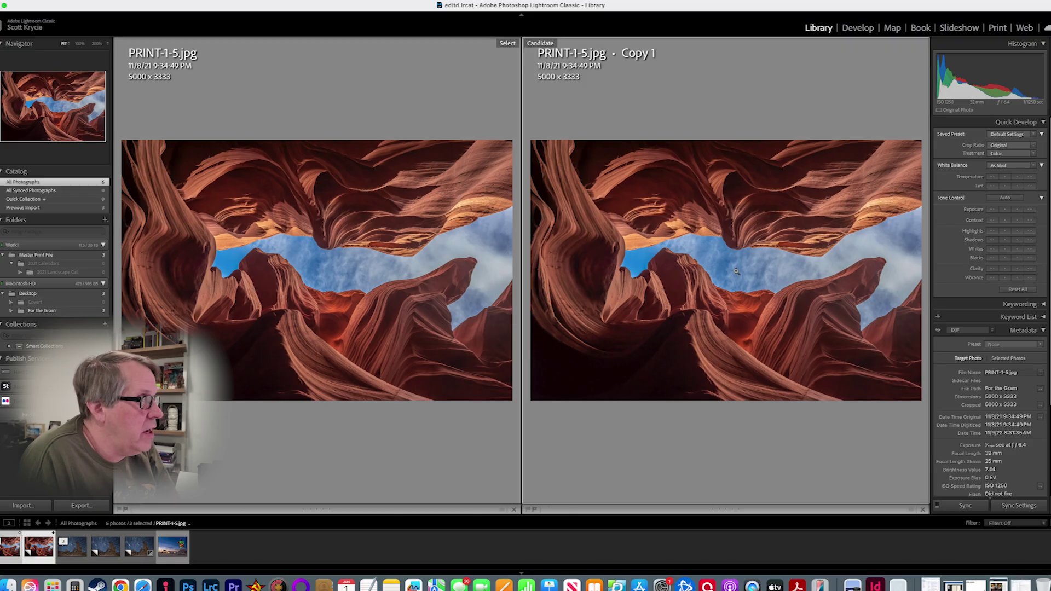
{"action": "left_click", "coordinate": [1032, 134]}
{"action": "left_click", "coordinate": [985, 564]}
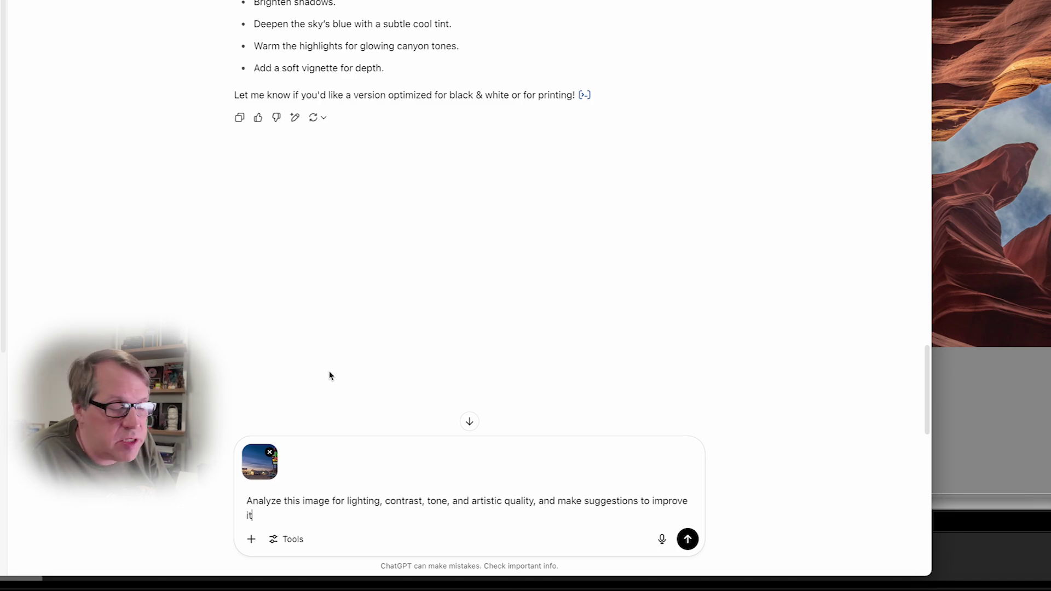
In ChatGPT, submit the Roy's Motel photo with the analysis prompt and review its lighting, contrast, tone and artistic quality feedback.
{"action": "left_click", "coordinate": [686, 538]}
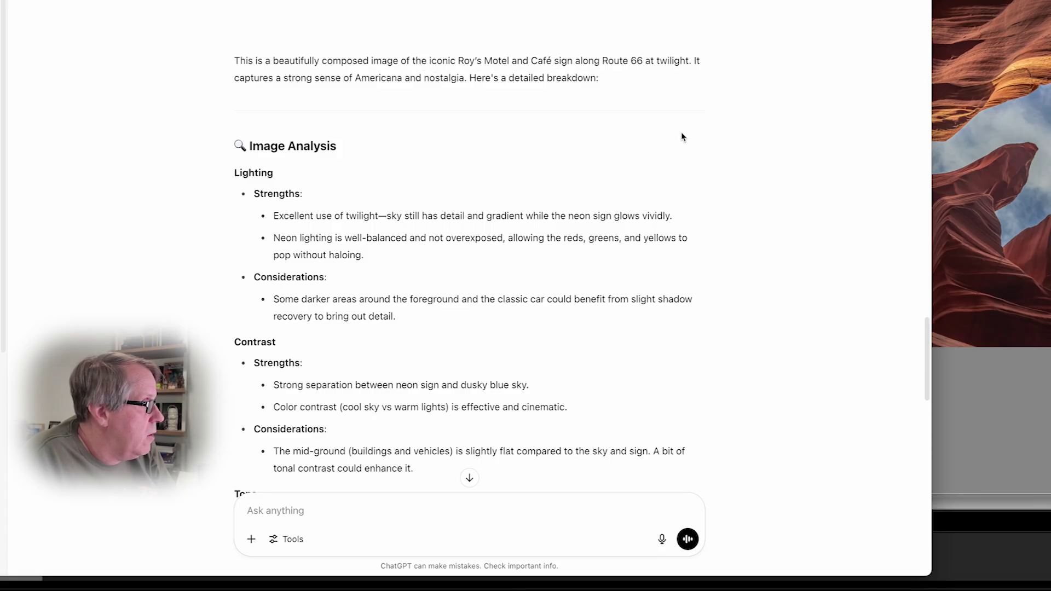
{"action": "scroll", "coordinate": [683, 136], "scroll_direction": "down", "scroll_amount": 3}
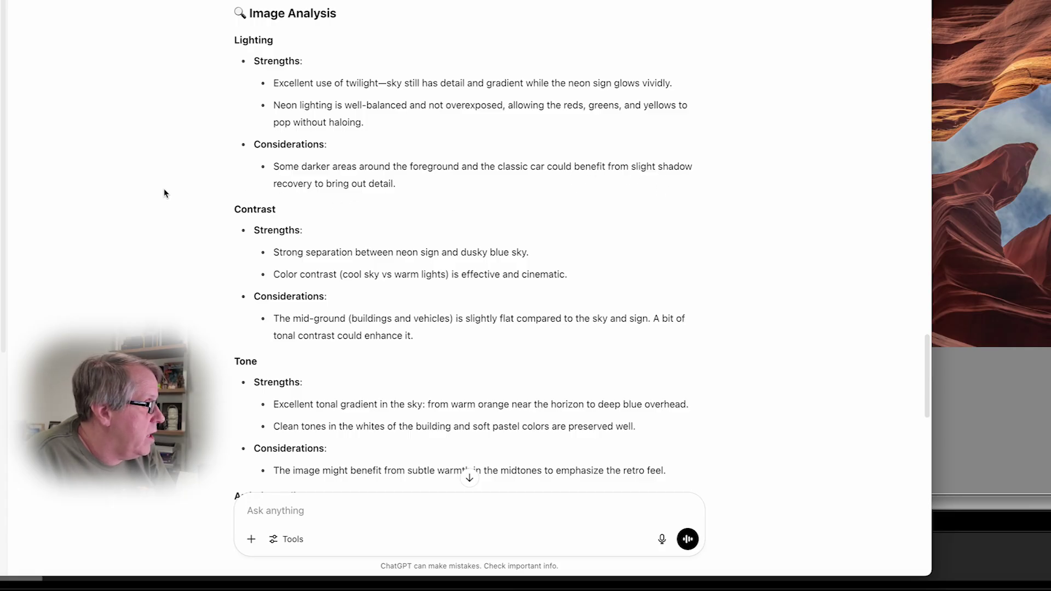
{"action": "scroll", "coordinate": [156, 175], "scroll_direction": "down", "scroll_amount": 5}
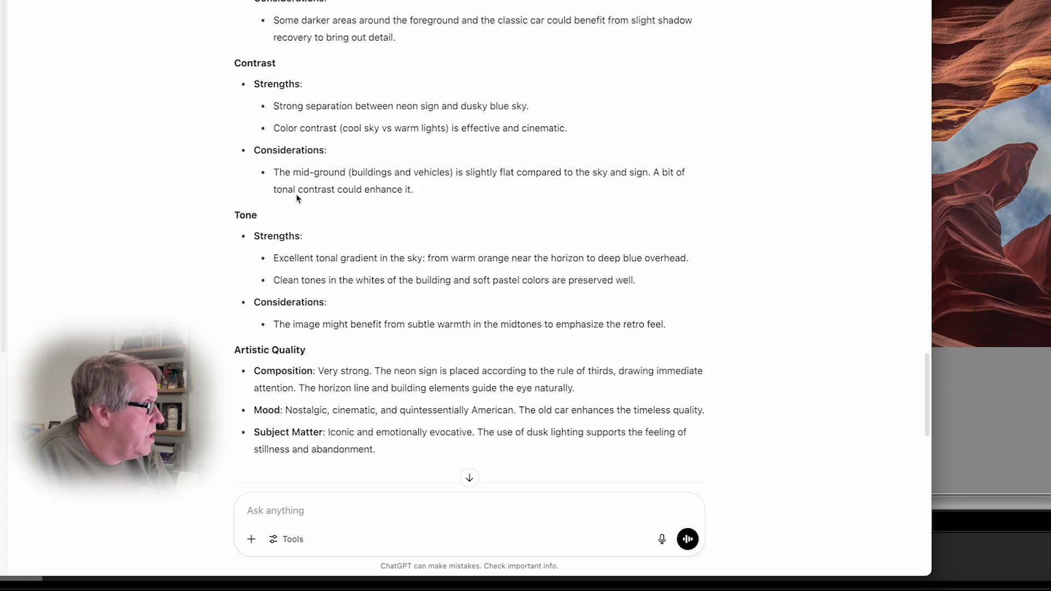
Review the remaining feedback and improvement suggestions for the Roy's Motel photo and answer "yes" to have the custom Lightroom preset created.
{"action": "scroll", "coordinate": [186, 197], "scroll_direction": "down", "scroll_amount": 3}
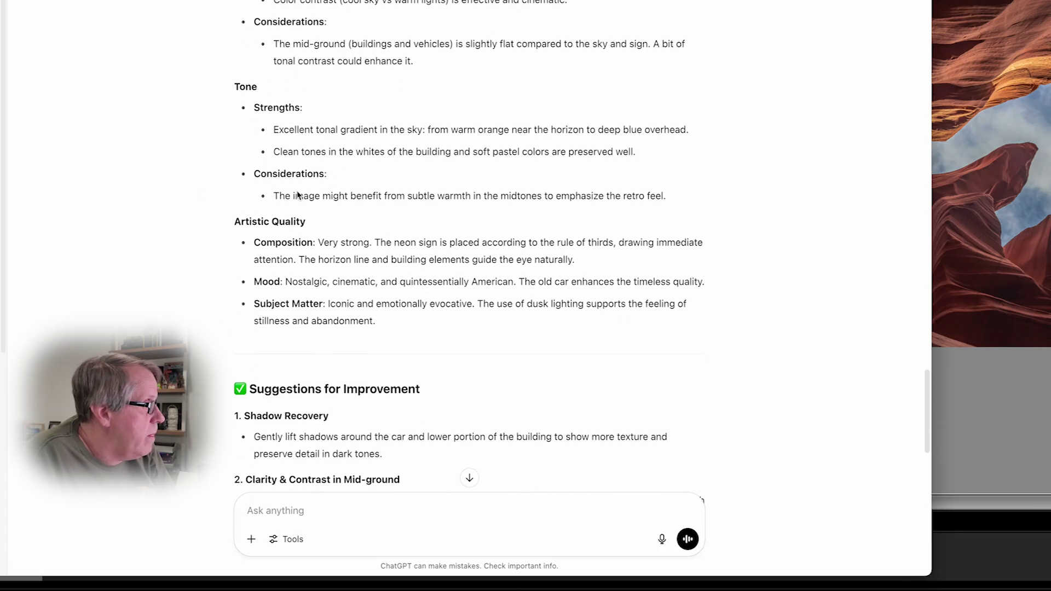
{"action": "scroll", "coordinate": [200, 172], "scroll_direction": "down", "scroll_amount": 2}
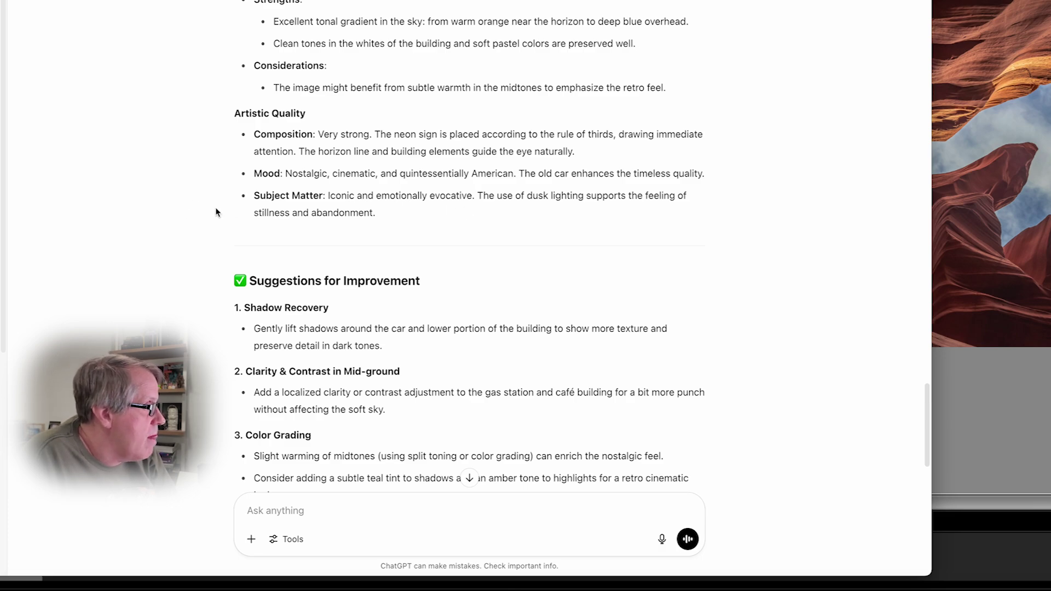
{"action": "scroll", "coordinate": [268, 135], "scroll_direction": "down", "scroll_amount": 5}
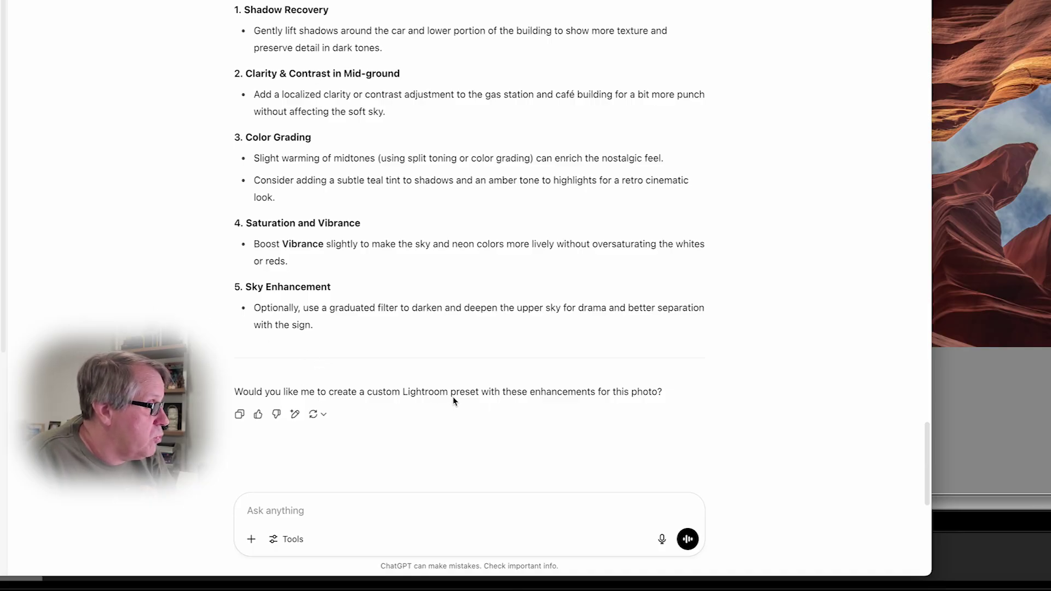
{"action": "left_click", "coordinate": [287, 509]}
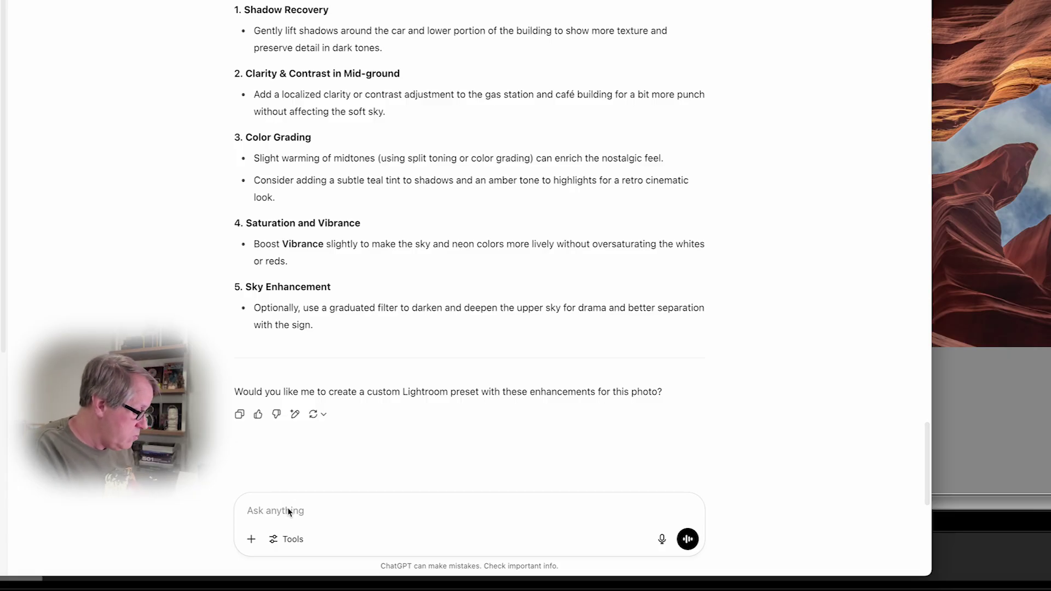
{"action": "type", "text": "yes"}
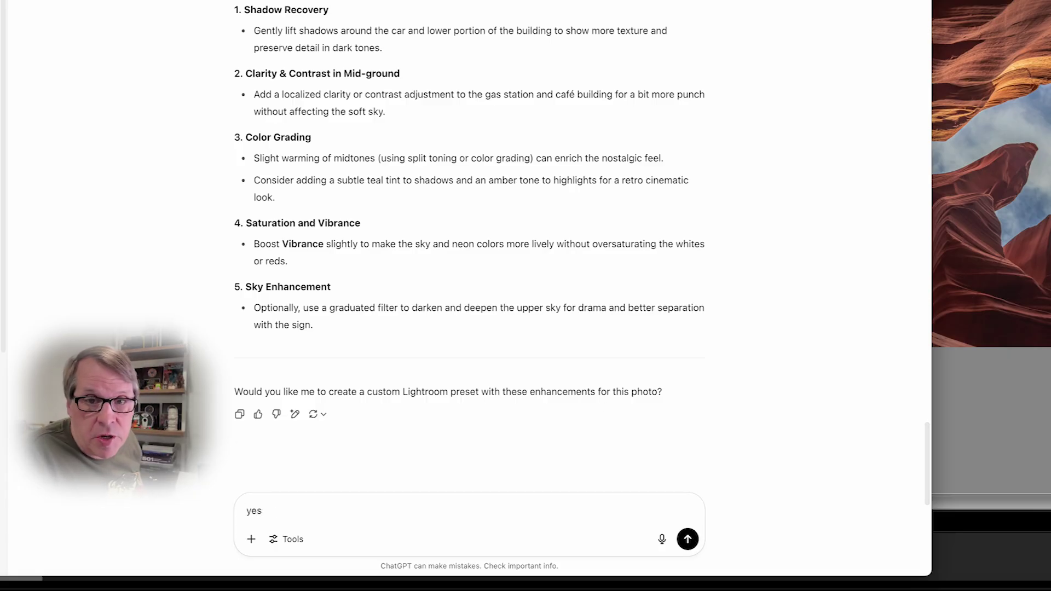
{"action": "key", "text": "Return"}
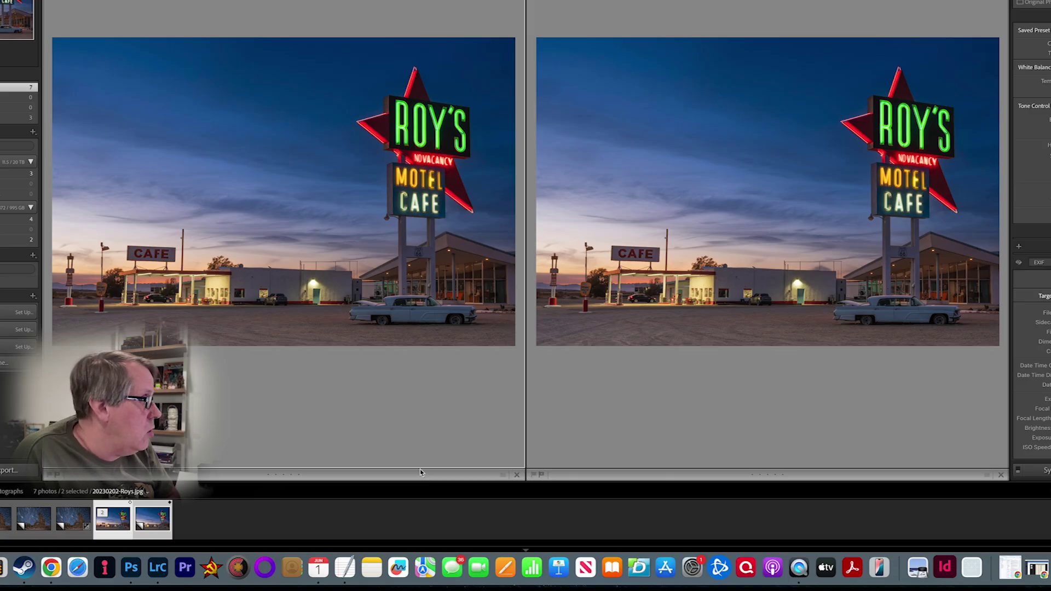
In Lightroom Classic, apply the Roys_Twilight_Nostalgia user preset to Copy 1 of the Roy's Motel photo and undo it to compare the looks.
{"action": "left_click", "coordinate": [690, 149]}
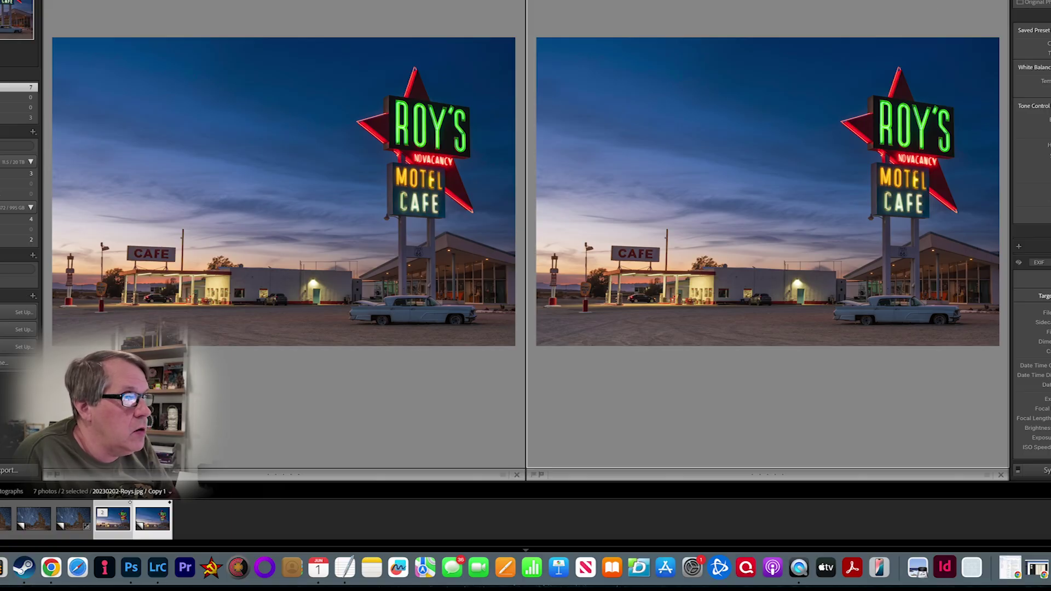
{"action": "left_click", "coordinate": [1034, 30]}
{"action": "mouse_move", "coordinate": [1043, 47]}
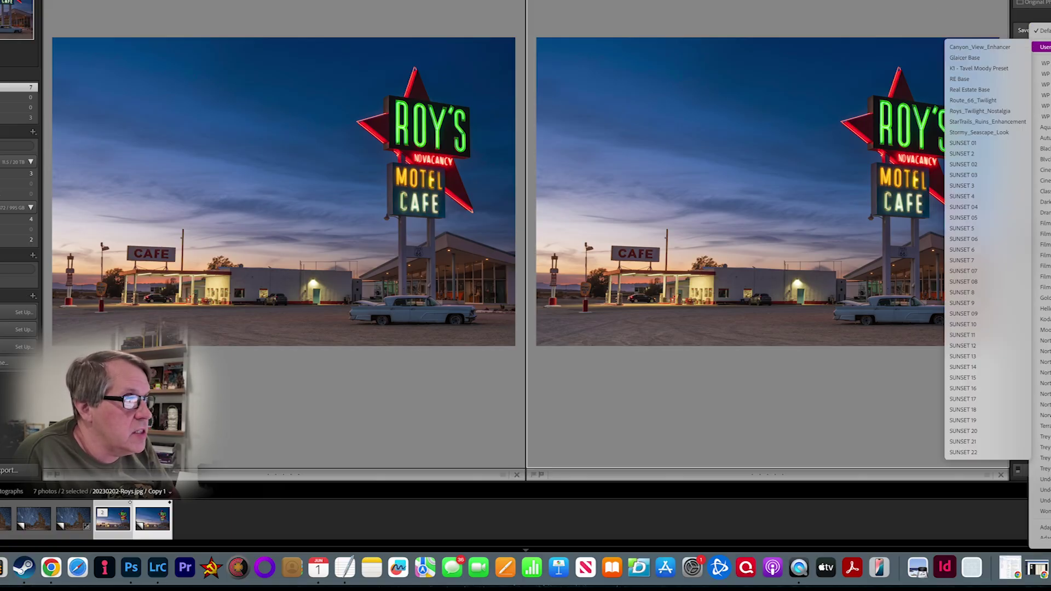
{"action": "left_click", "coordinate": [985, 115]}
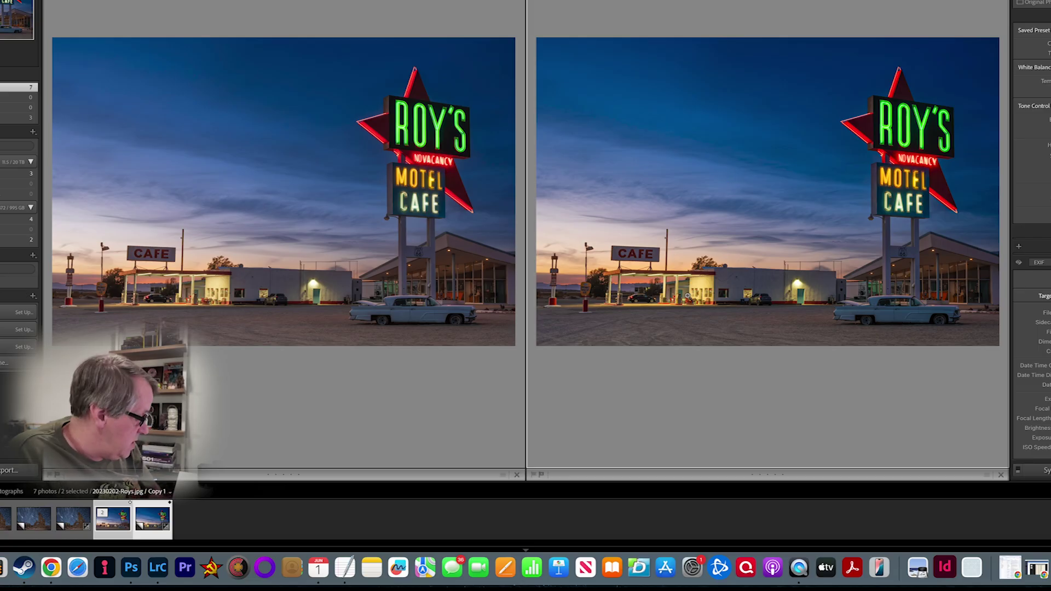
{"action": "key", "text": "super+z"}
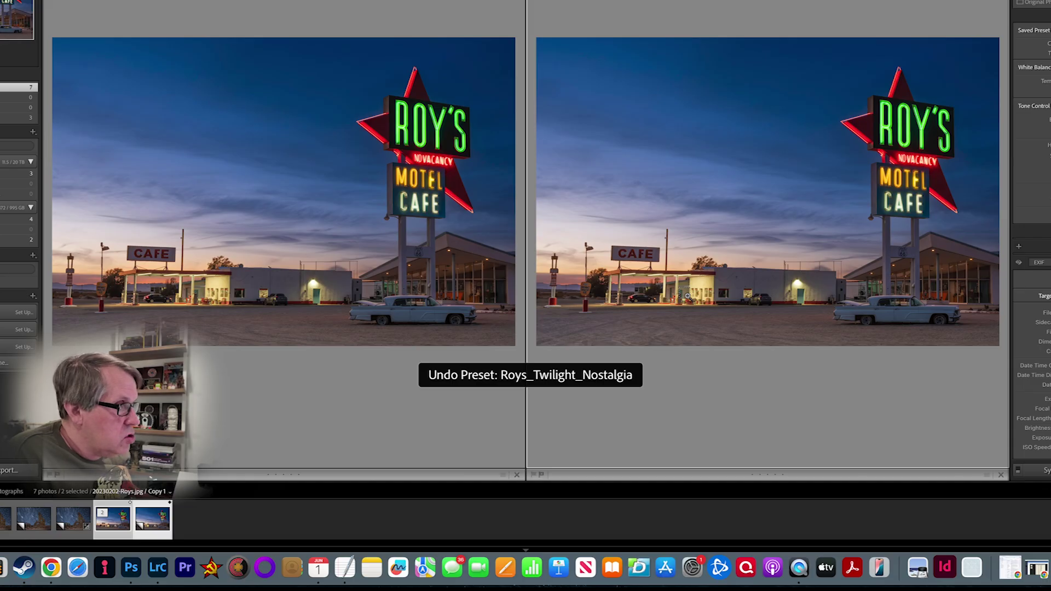